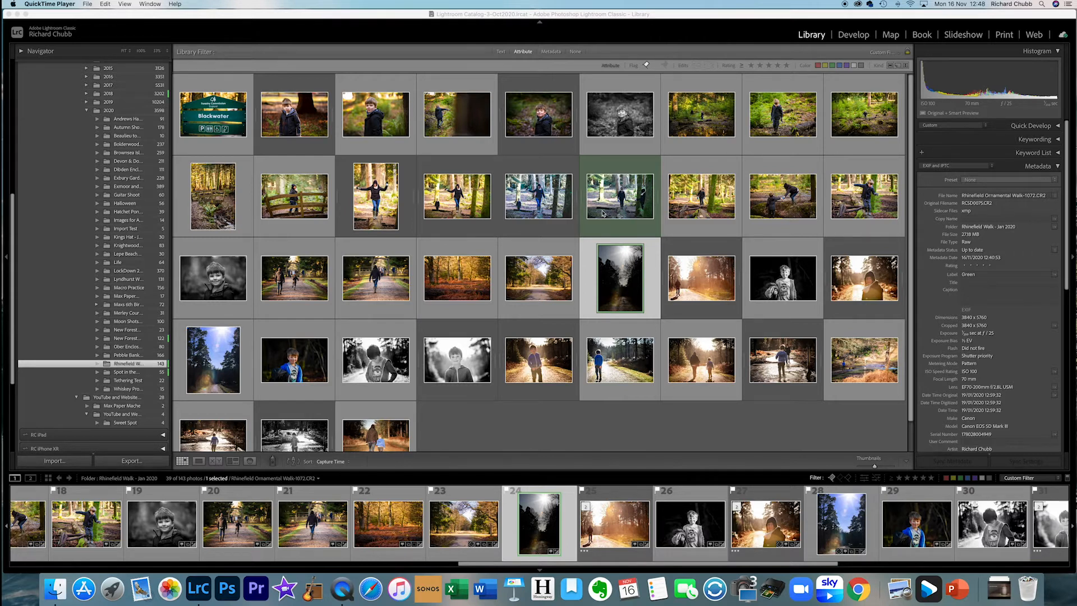
Filter the folder to green-labelled photos and open Rhinefield Ornamental Walk-1072.CR2 for developing.
left_click(962, 478)
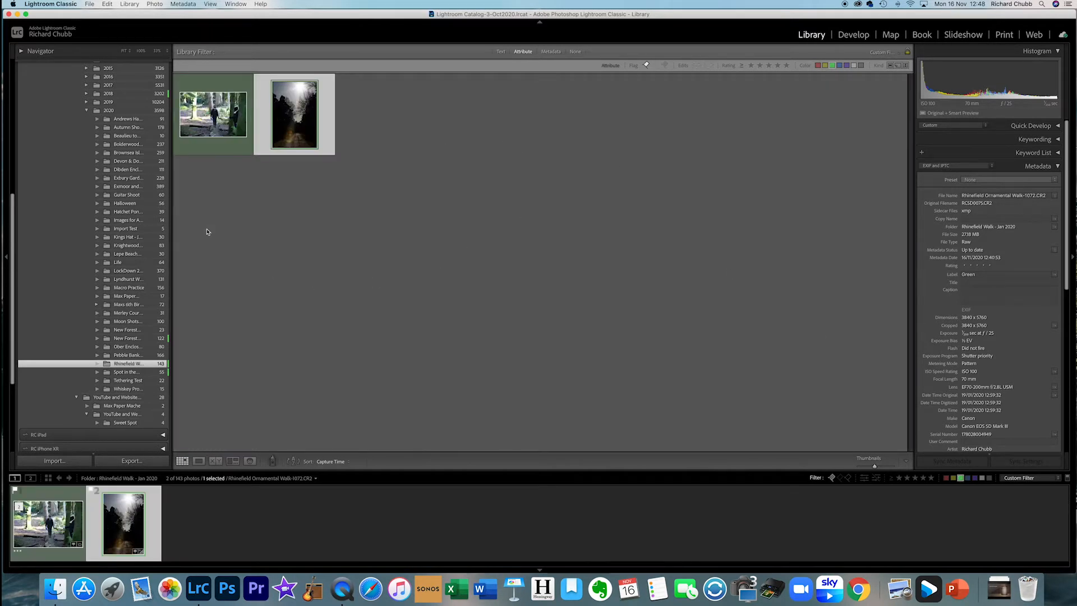
double_click(298, 119)
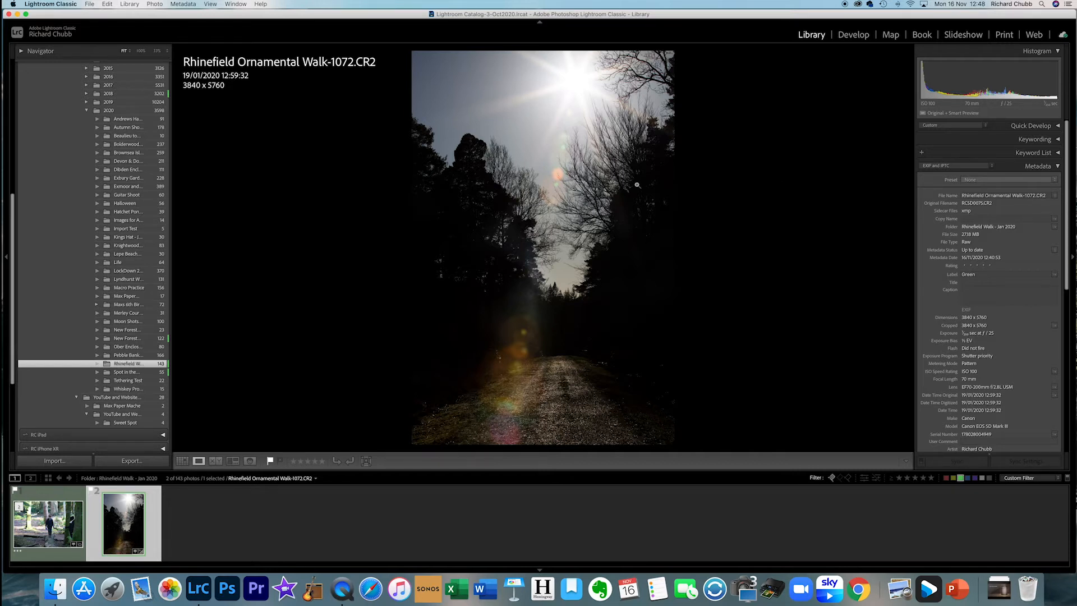
left_click(854, 35)
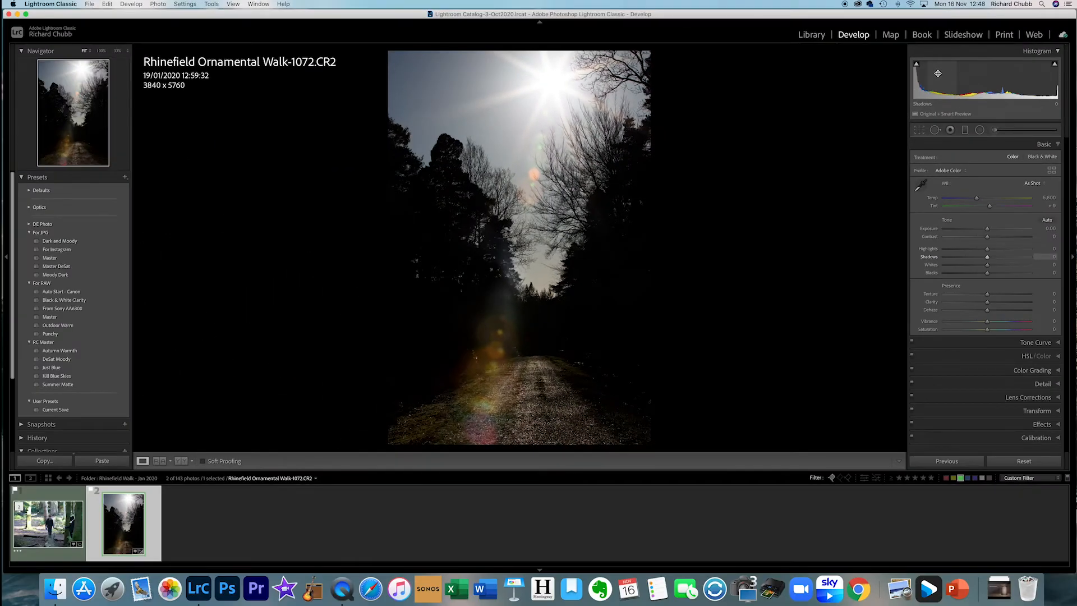
Turn on the shadow and highlight clipping warnings for the photo.
mouse_move(916, 66)
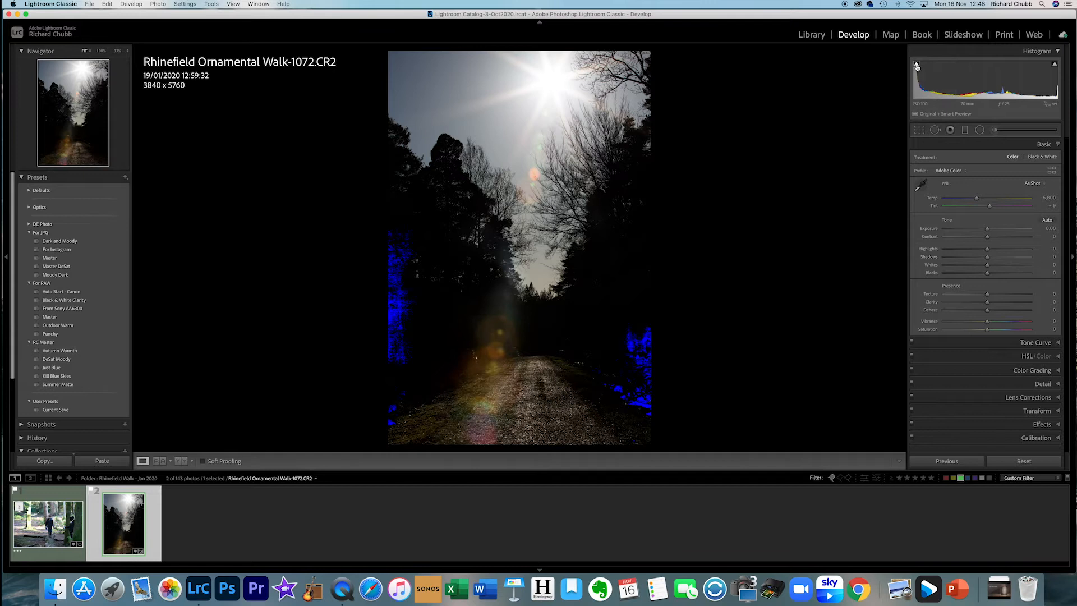
left_click(917, 65)
left_click(1055, 64)
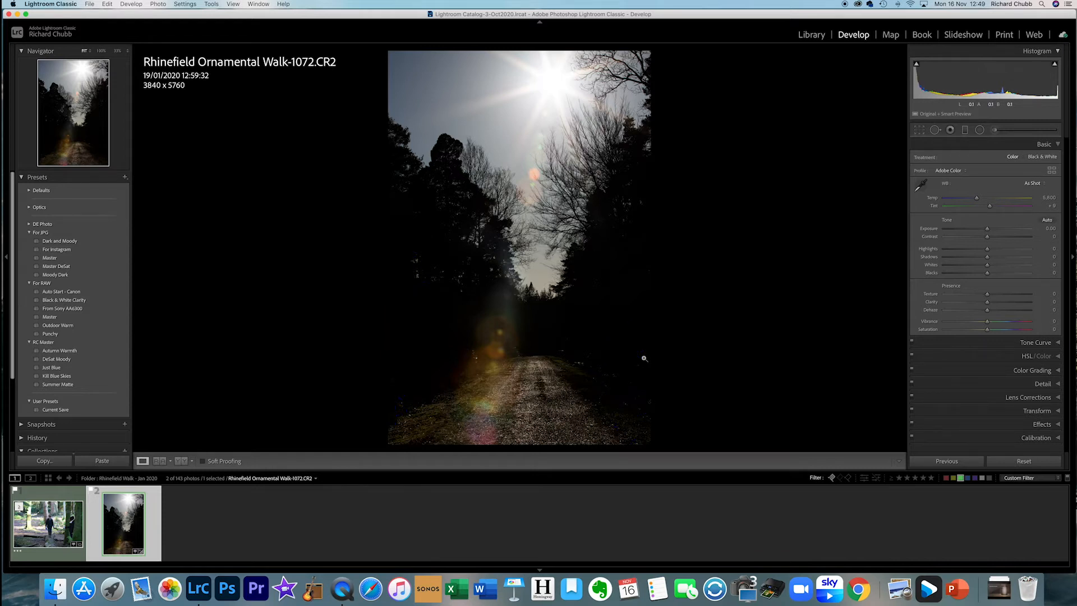
key("j")
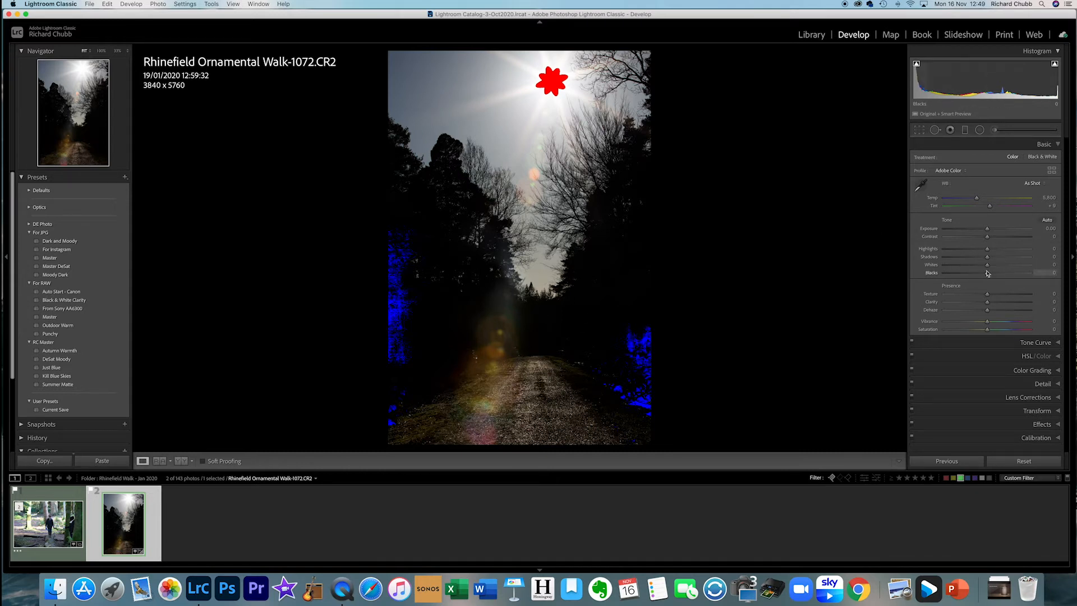
Try Shadows at +75, reset it to 0, and raise Exposure to +1.70.
left_click_drag(988, 259, 1020, 259)
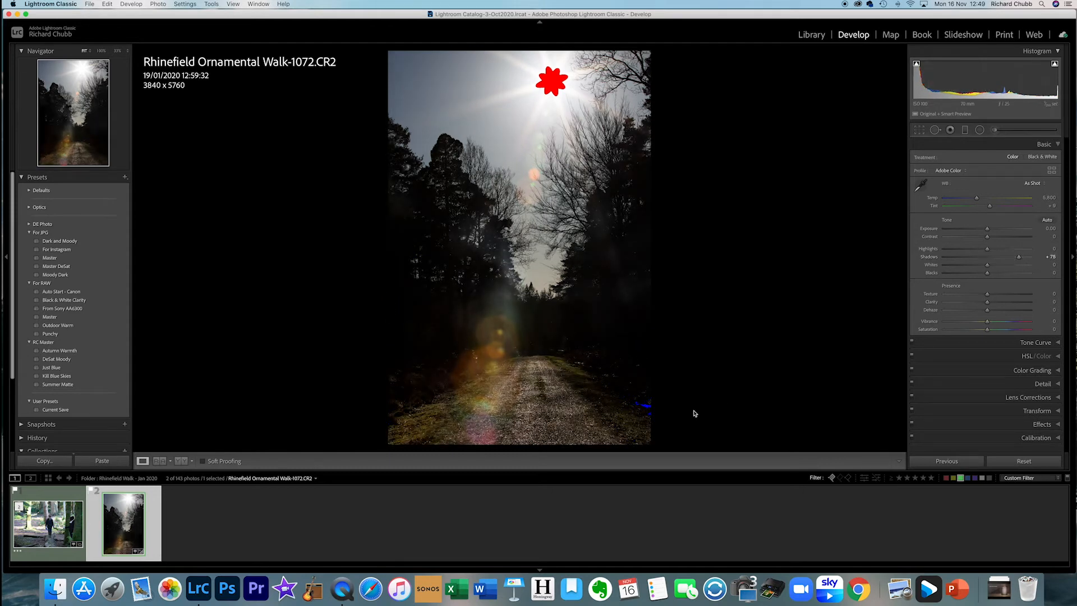
double_click(929, 256)
left_click(1046, 229)
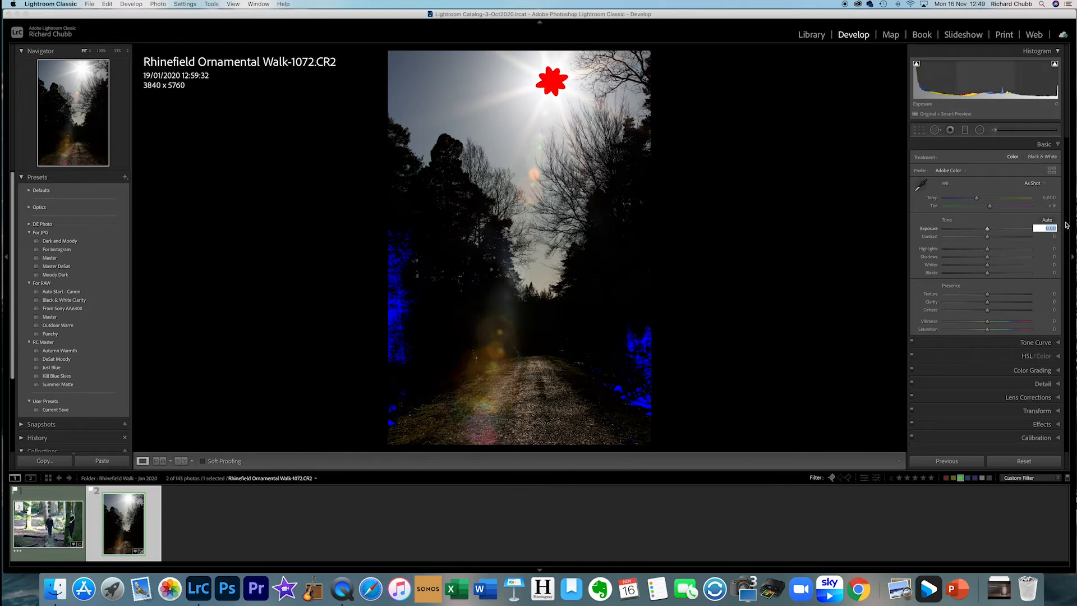
type("0.9")
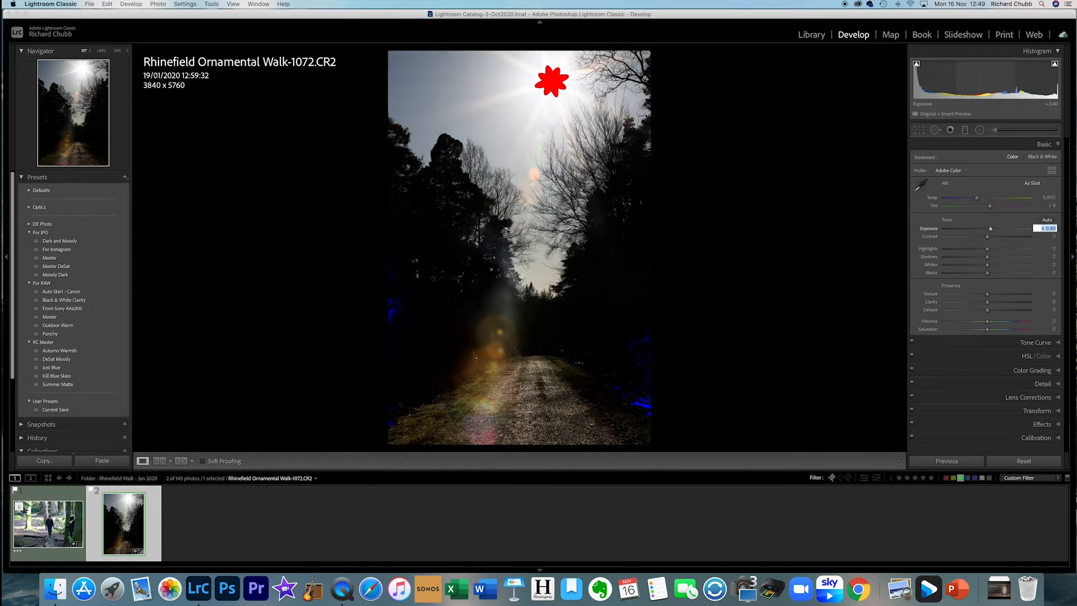
key("Return")
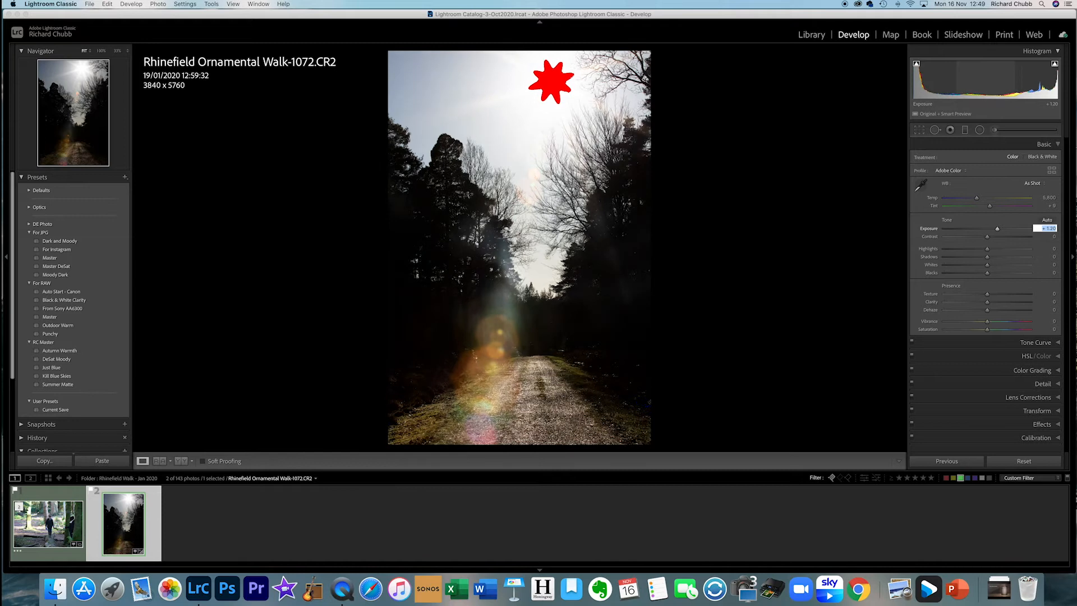
type("1.2")
key("Return")
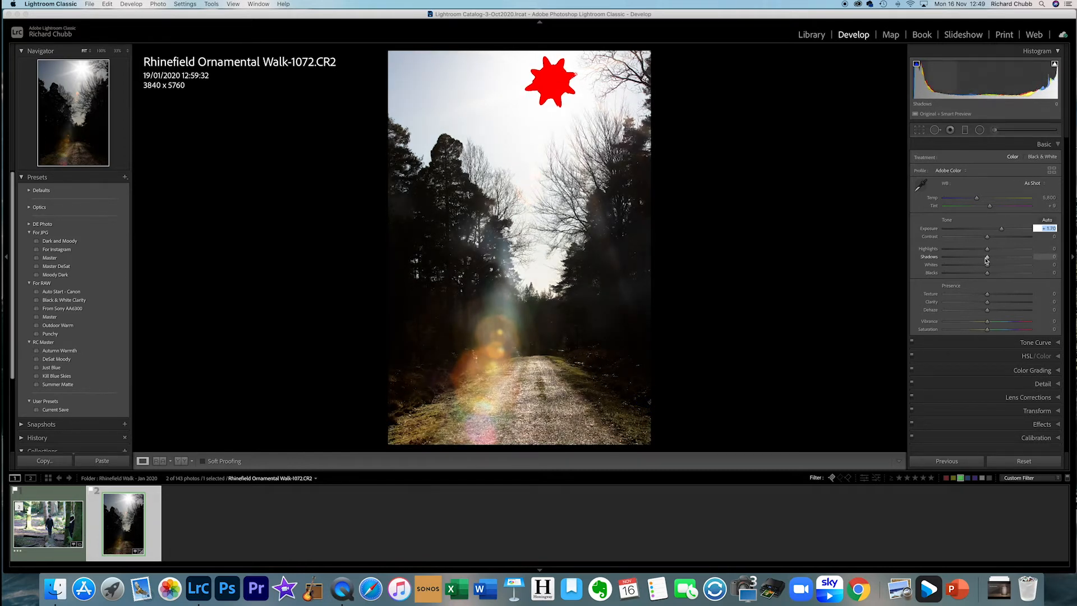
Set Shadows to +42 and Highlights to -100 to recover detail in the trees and around the sun.
left_click_drag(988, 258, 1006, 258)
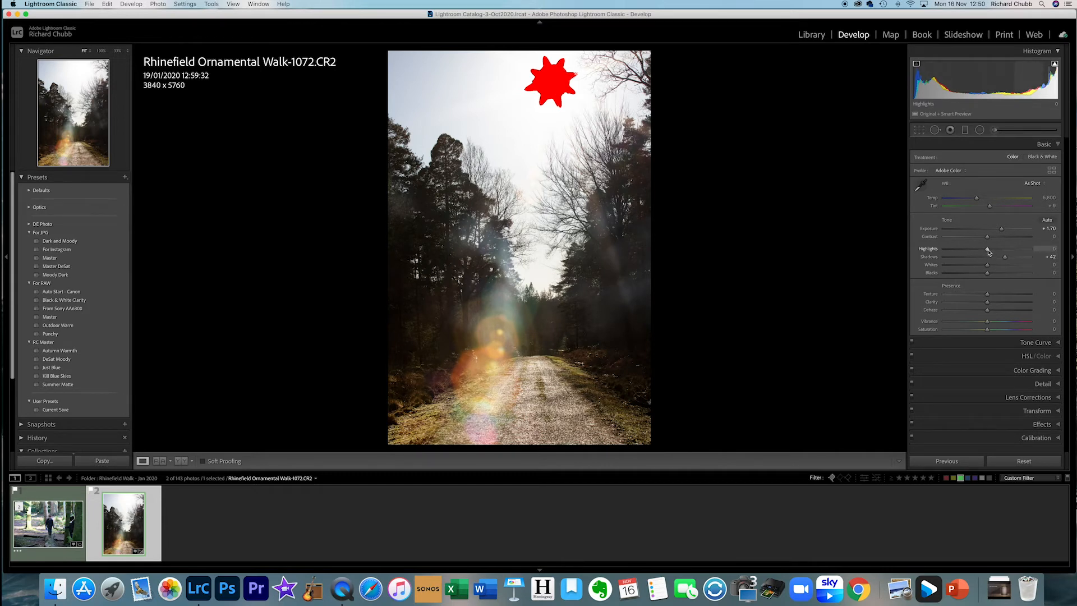
left_click_drag(989, 252, 939, 256)
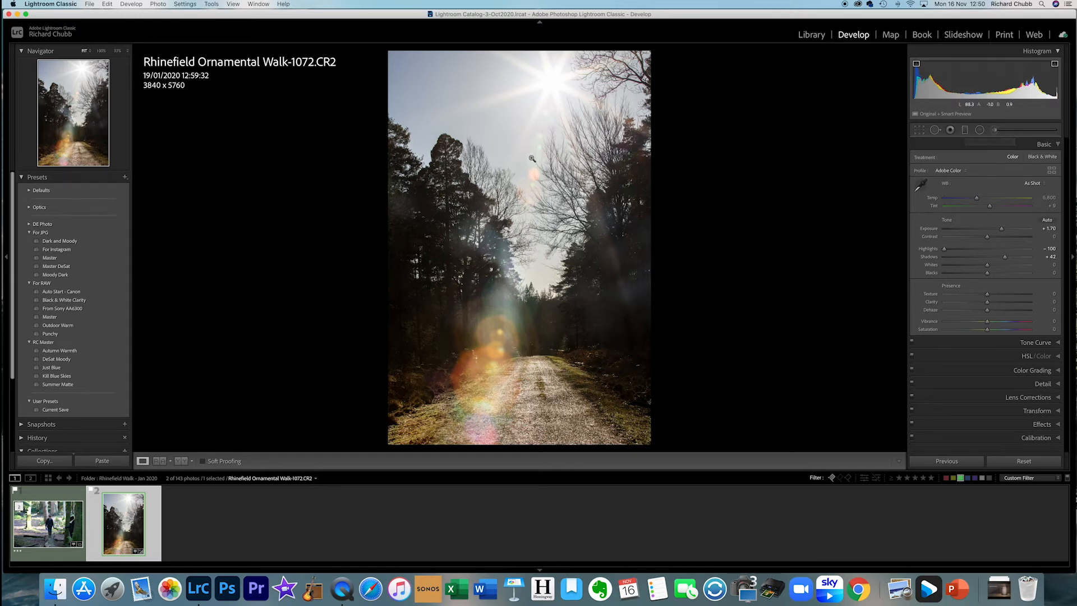
Try a graduated filter over the sky with lowered Exposure and Highlights at -31, and delete it.
left_click(966, 131)
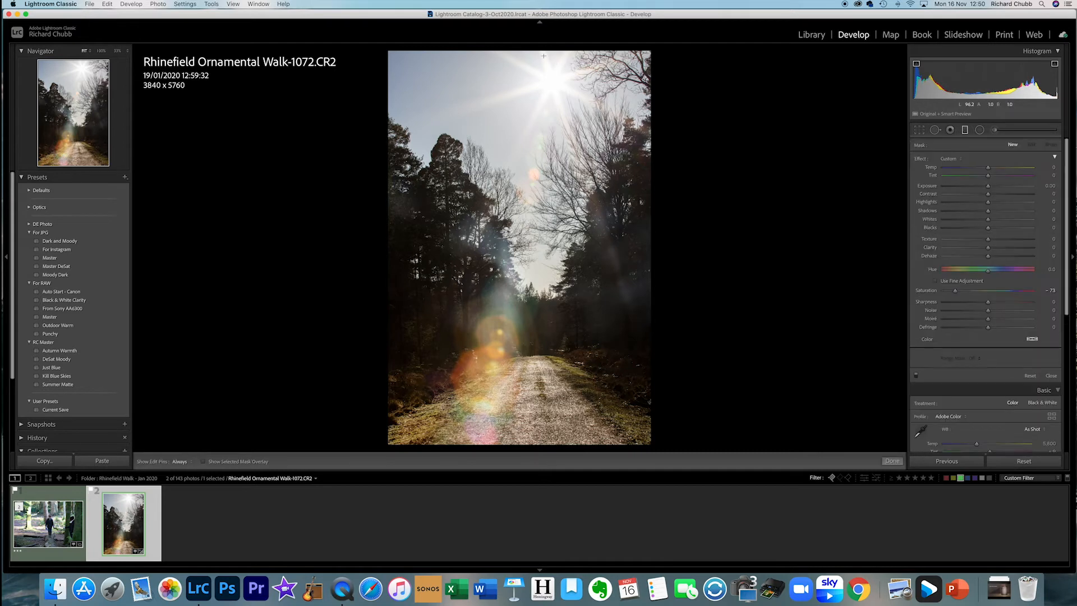
left_click_drag(530, 50, 530, 122)
left_click_drag(988, 186, 974, 206)
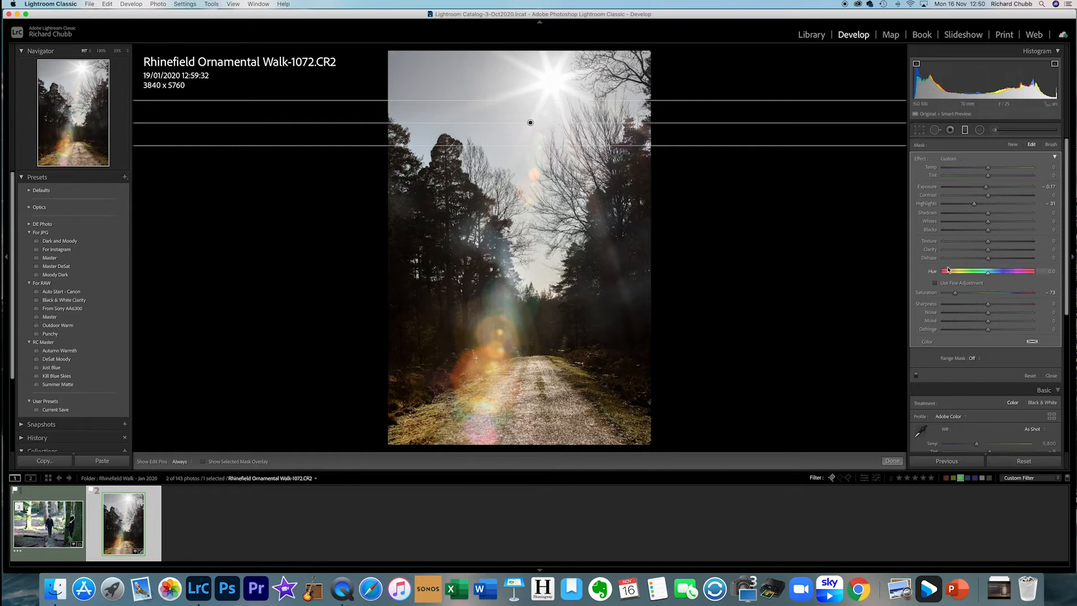
key("Delete")
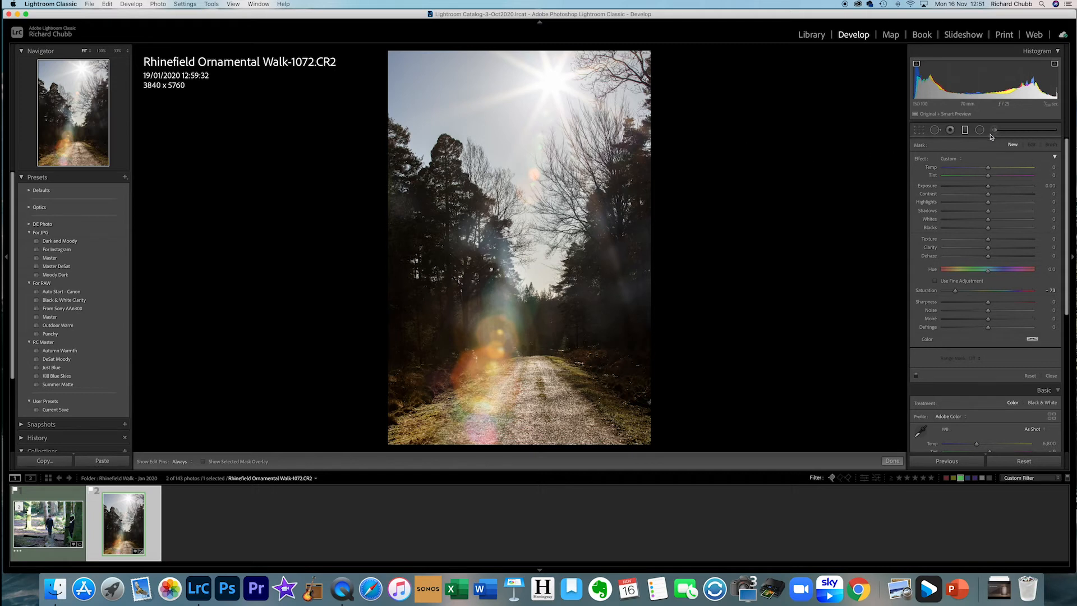
left_click(965, 130)
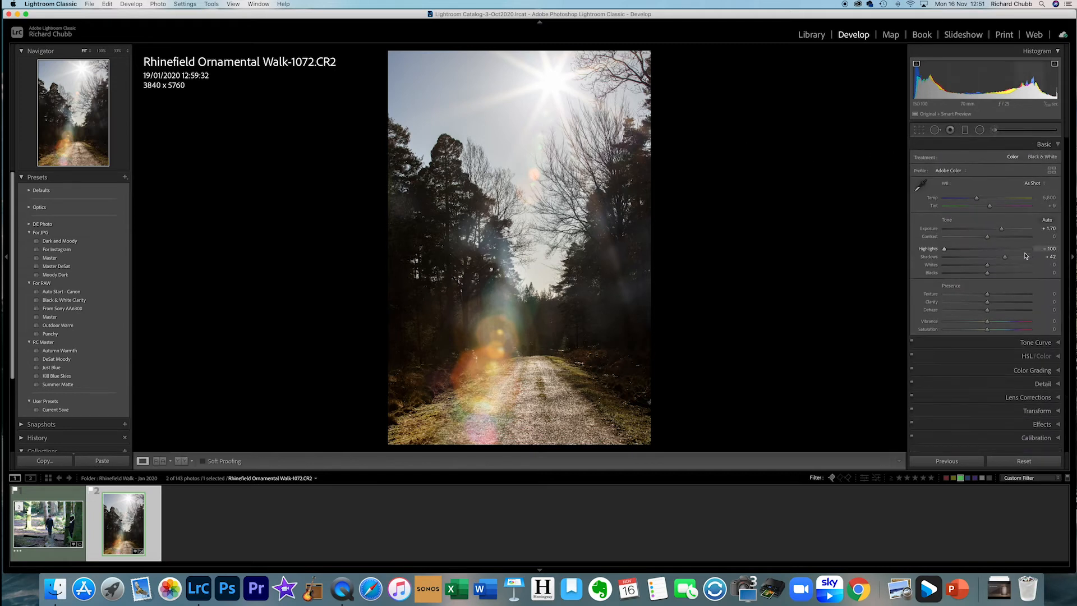
Reset Highlights, Shadows and Exposure to compare with the original, and undo the three resets.
double_click(928, 249)
double_click(930, 257)
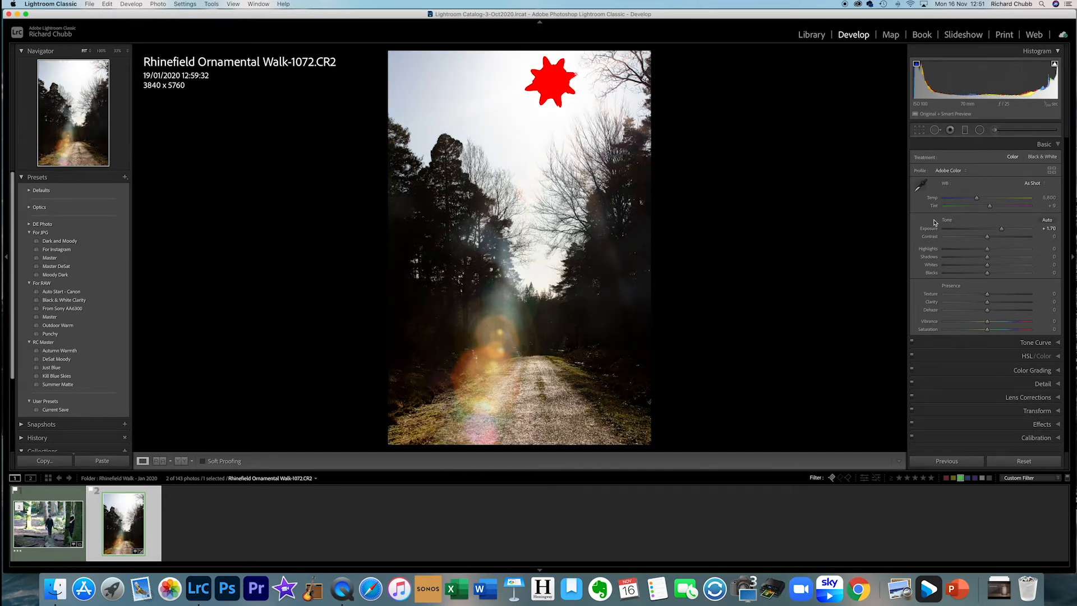
double_click(930, 230)
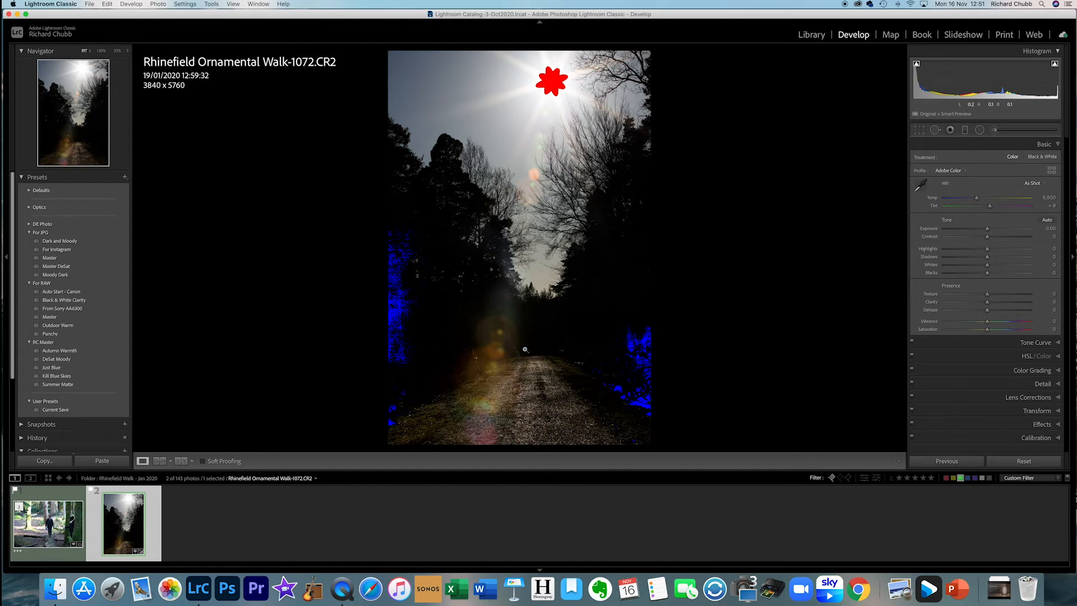
key("super+z")
key("super+z")
key("super+z")
Switch to Rhinefield Ornamental Walk-1043.CR2 and show its shadow and highlight clipping warnings.
key("j")
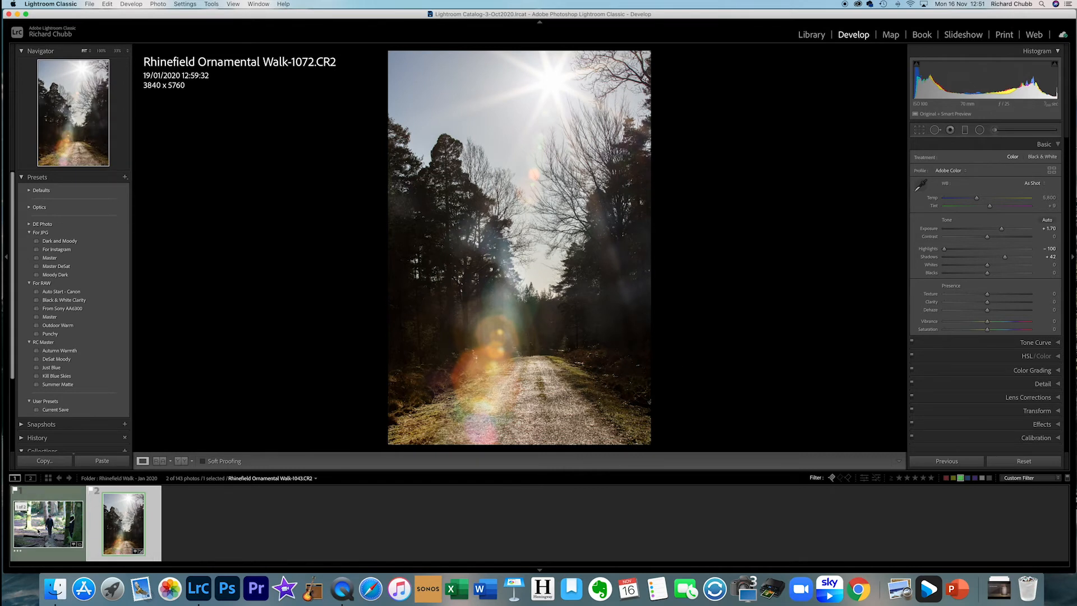
left_click(62, 512)
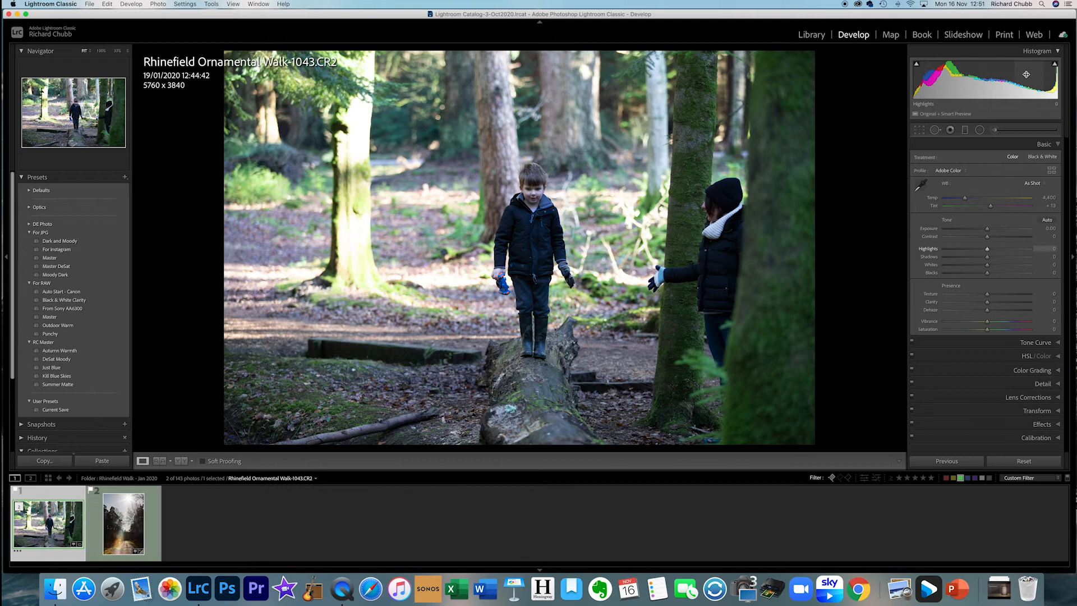
key("j")
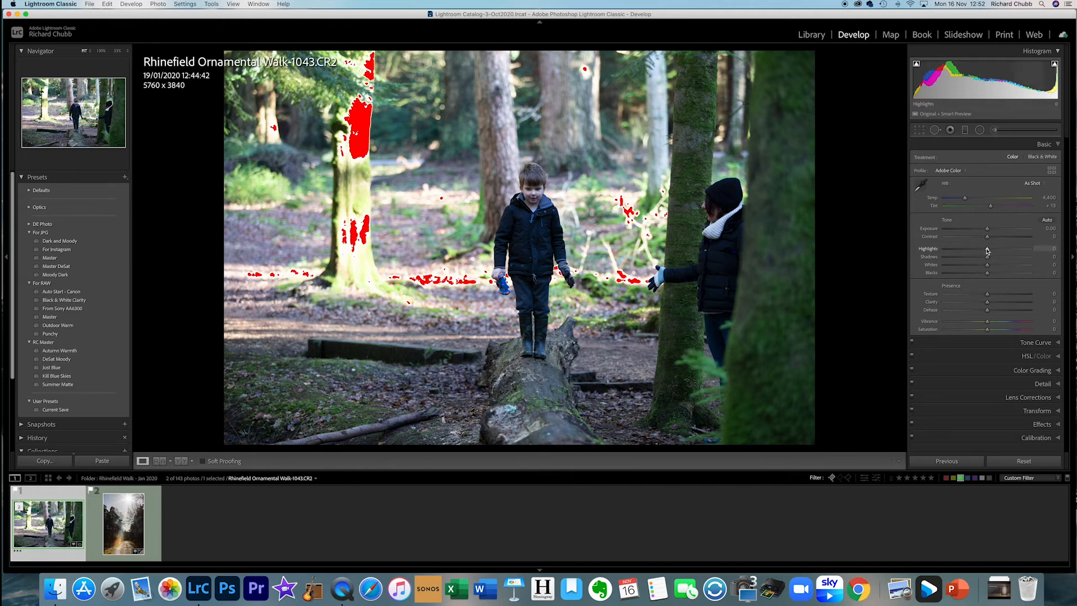
Lower the Highlights of the woodland photo to -87.
left_click_drag(988, 251, 974, 252)
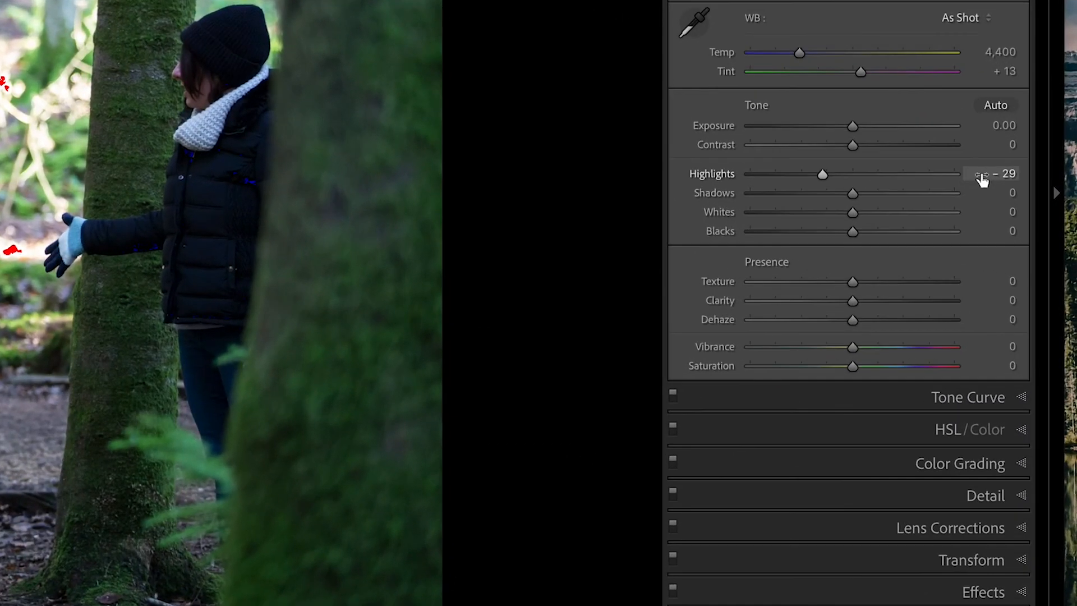
left_click(1044, 249)
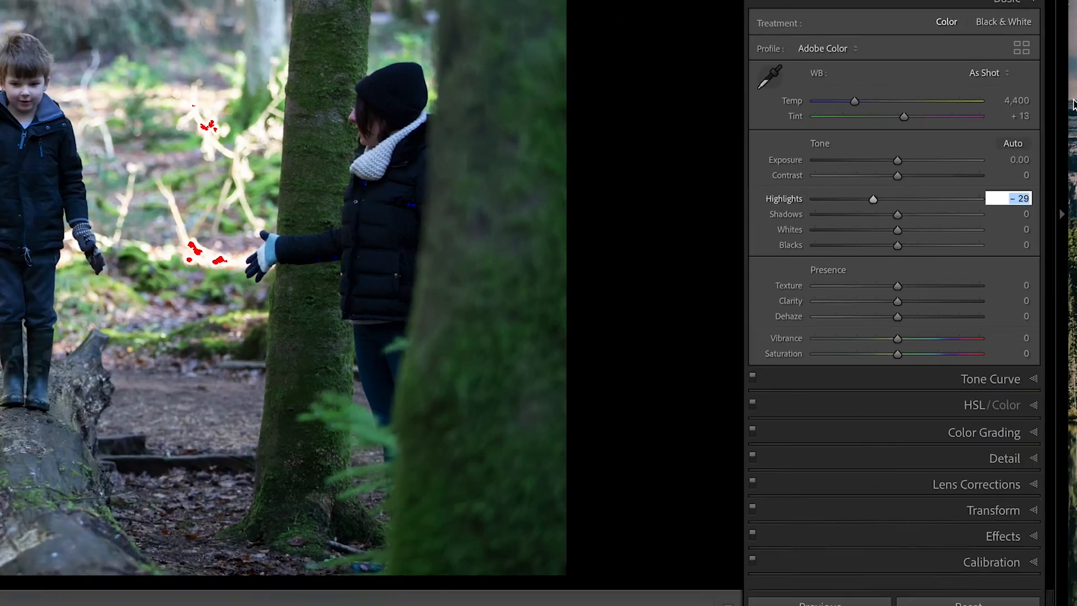
key("Down")
key("Down")
key("Down")
key("Down")
key("Down")
key("Down")
key("Down")
key("Down")
key("Down")
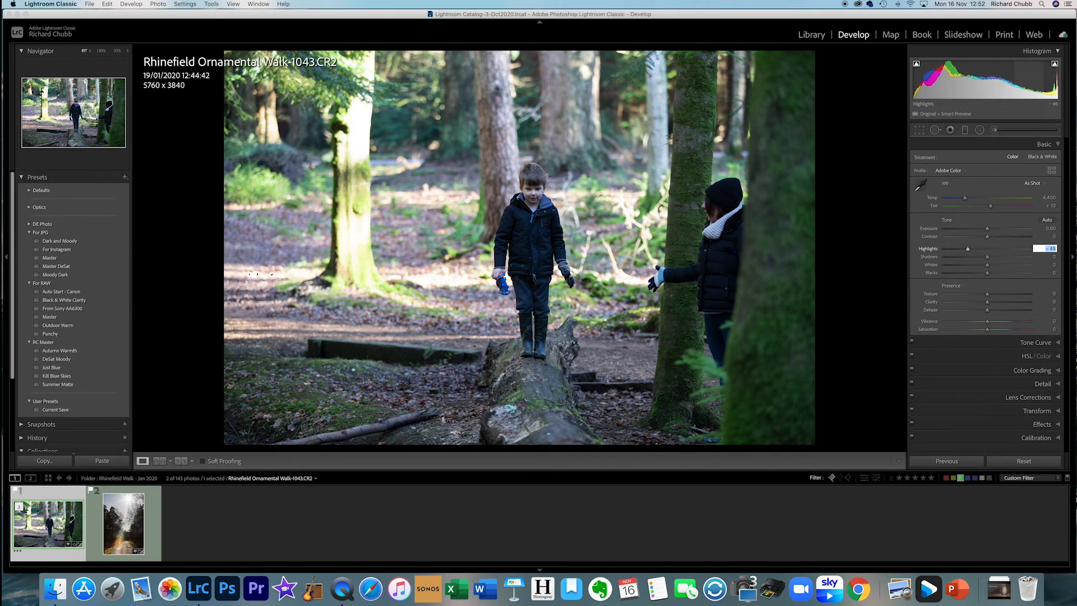
key("shift+Down")
key("shift+Down")
key("shift+Down")
key("shift+Down")
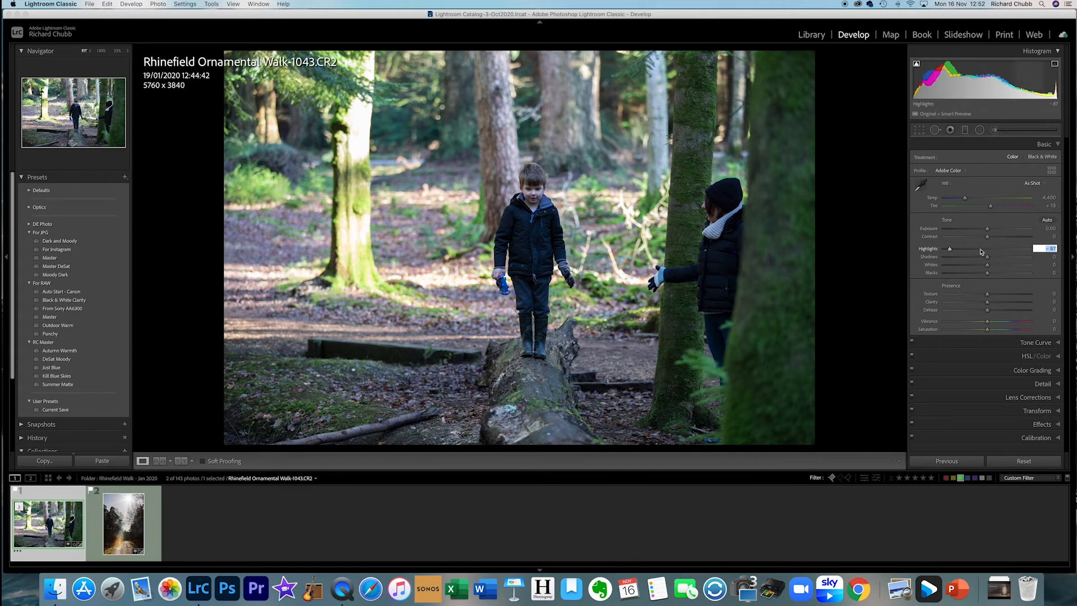
Set the woodland photo's Exposure to -0.50.
left_click(1049, 228)
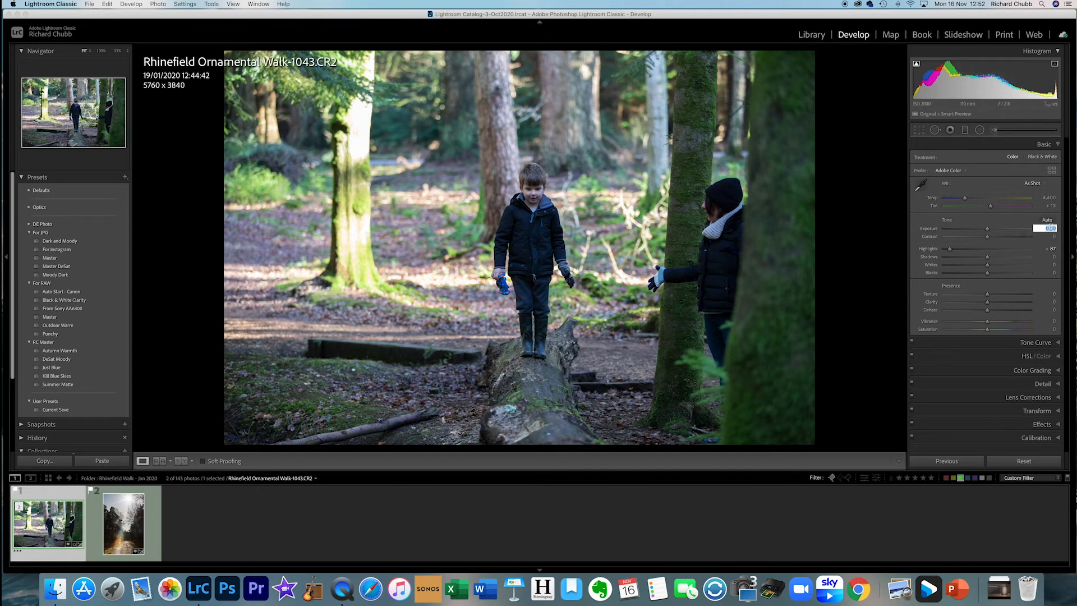
key("Down")
key("Down")
key("Down")
key("Down")
key("Down")
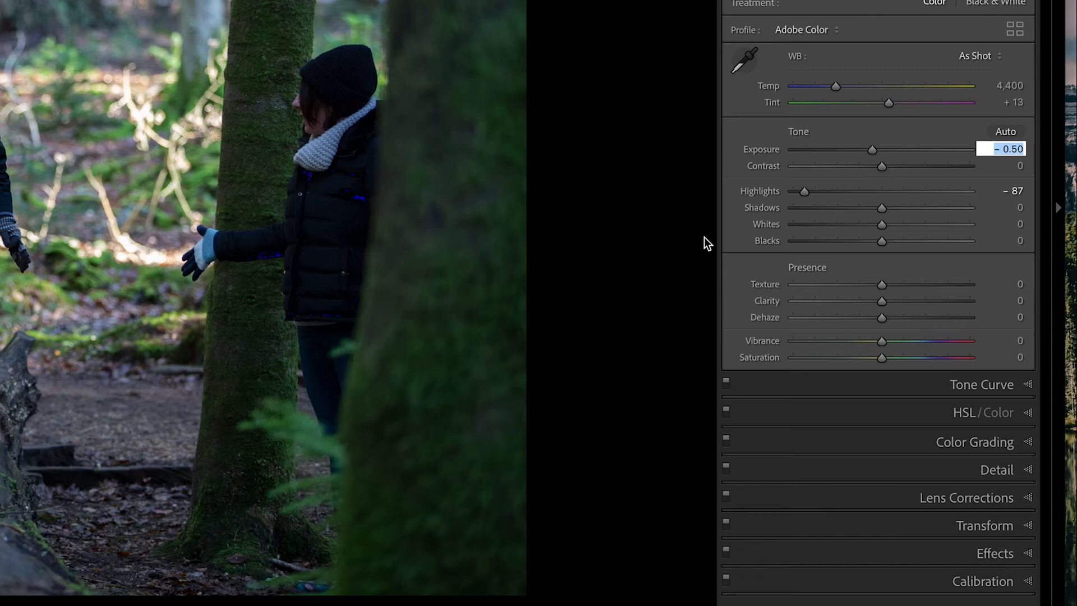
Raise Shadows to +83 and Blacks to +18 to recover the dark areas of the woodland photo.
left_click(995, 209)
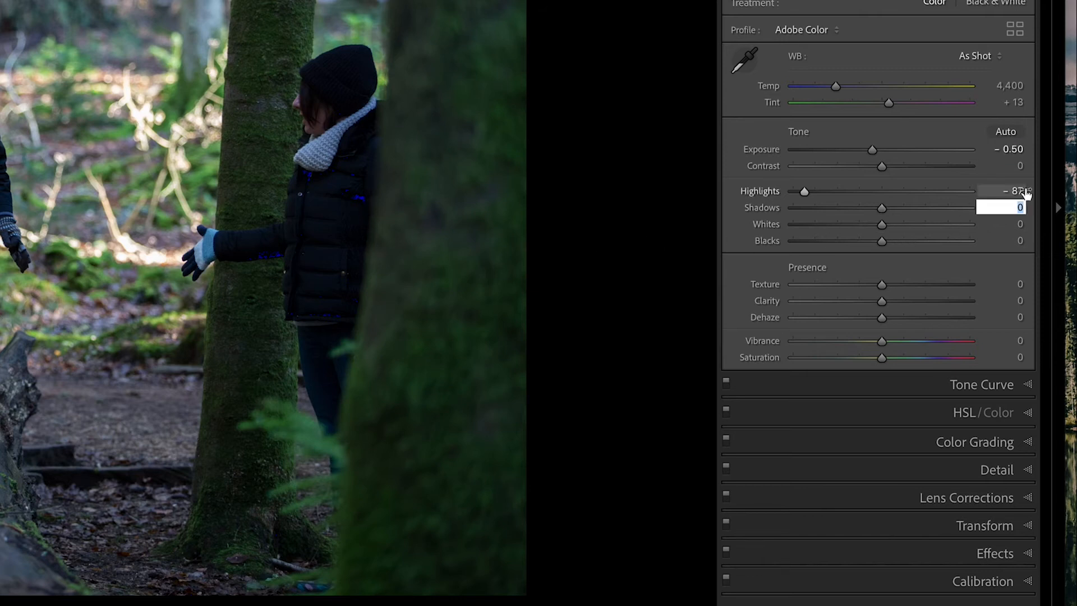
key("Up")
key("Up")
key("Up")
key("shift+Up")
key("shift+Up")
key("shift+Up")
key("shift+Up")
key("shift+Up")
key("shift+Up")
key("shift+Up")
key("shift+Up")
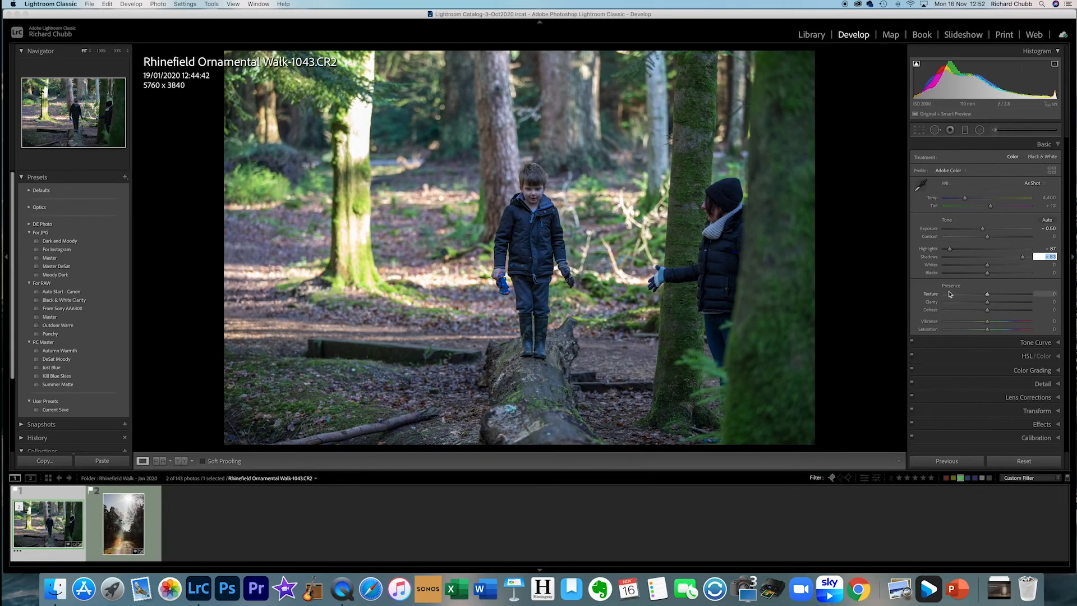
left_click_drag(987, 273, 998, 276)
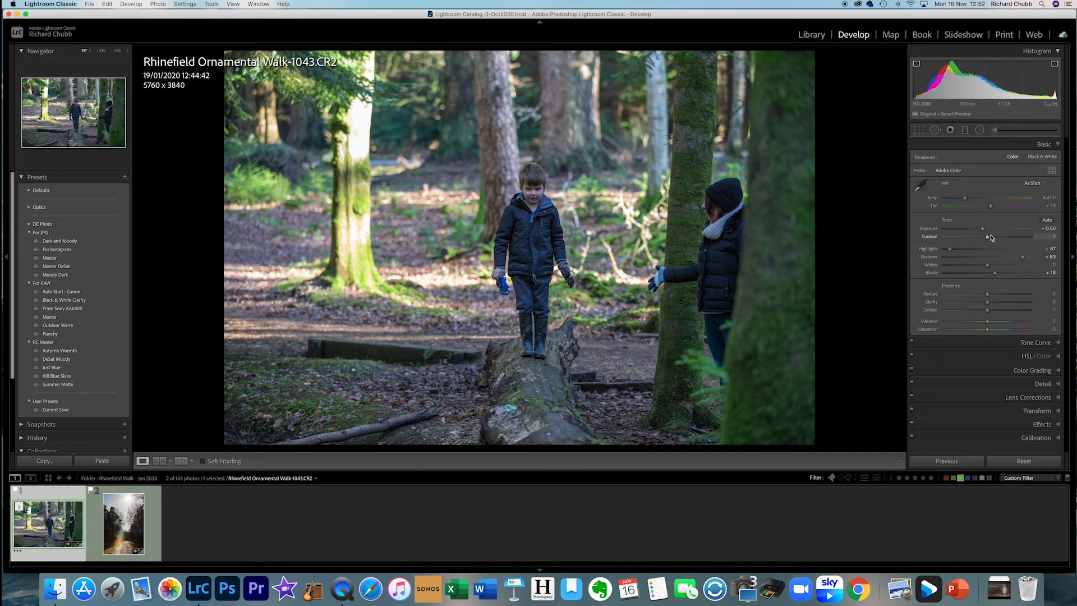
Set Contrast to +32 and warm the white balance temperature to 4,915.
left_click_drag(989, 239, 1001, 238)
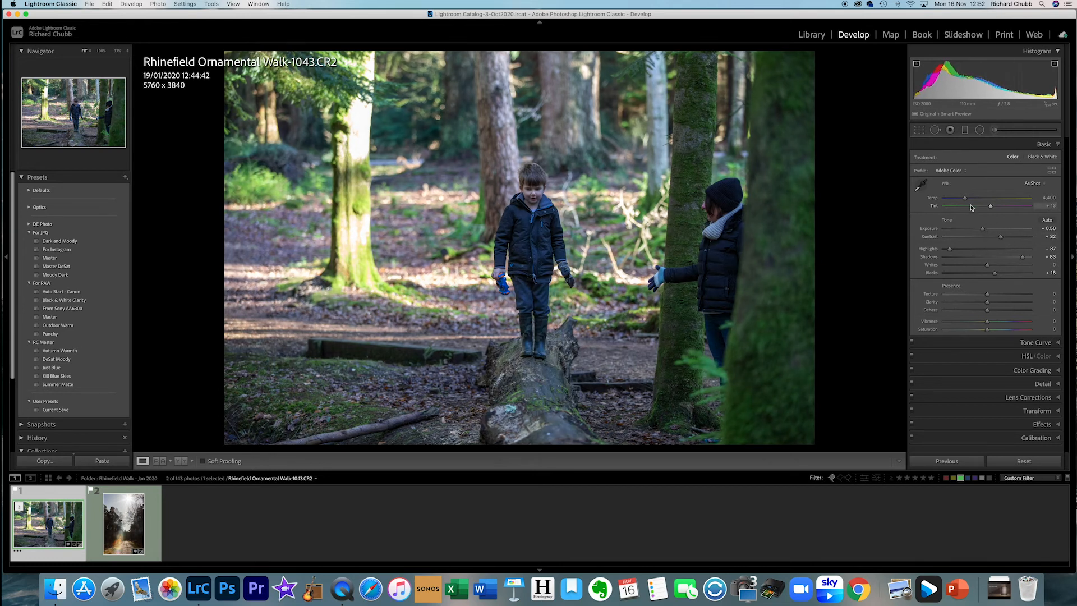
left_click_drag(966, 200, 971, 201)
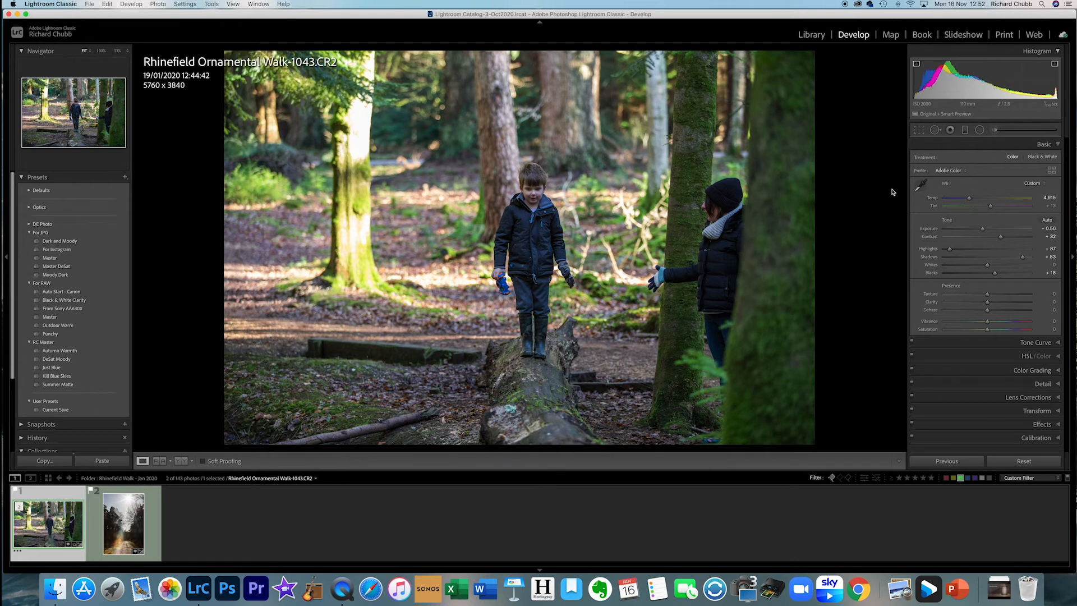
Draw an oval radial filter centred on the boy on the log and reset its Saturation to 0.
left_click(980, 130)
left_click_drag(507, 291, 524, 261)
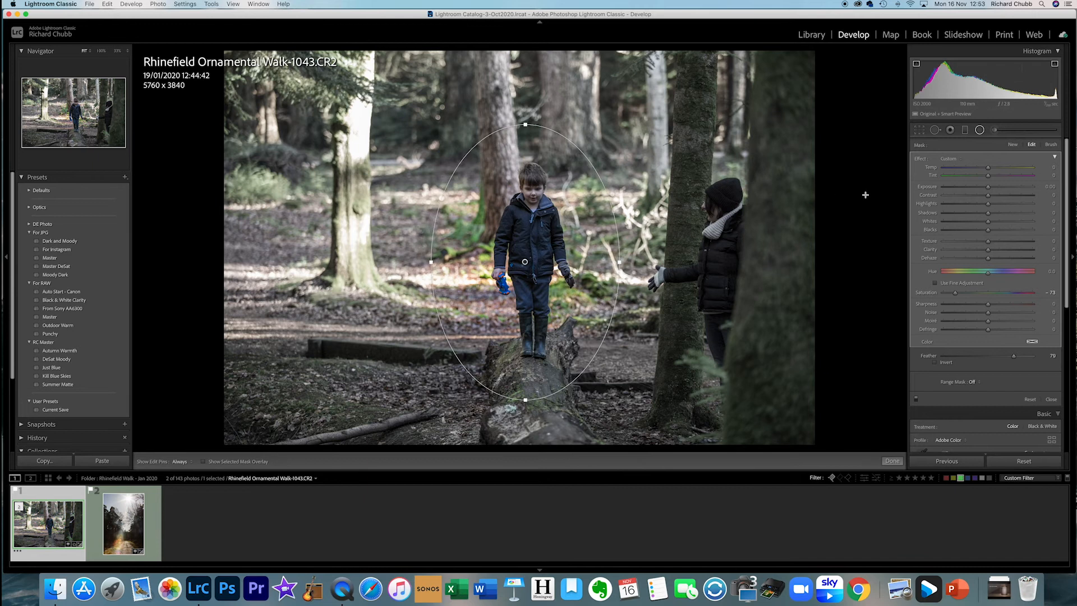
double_click(927, 293)
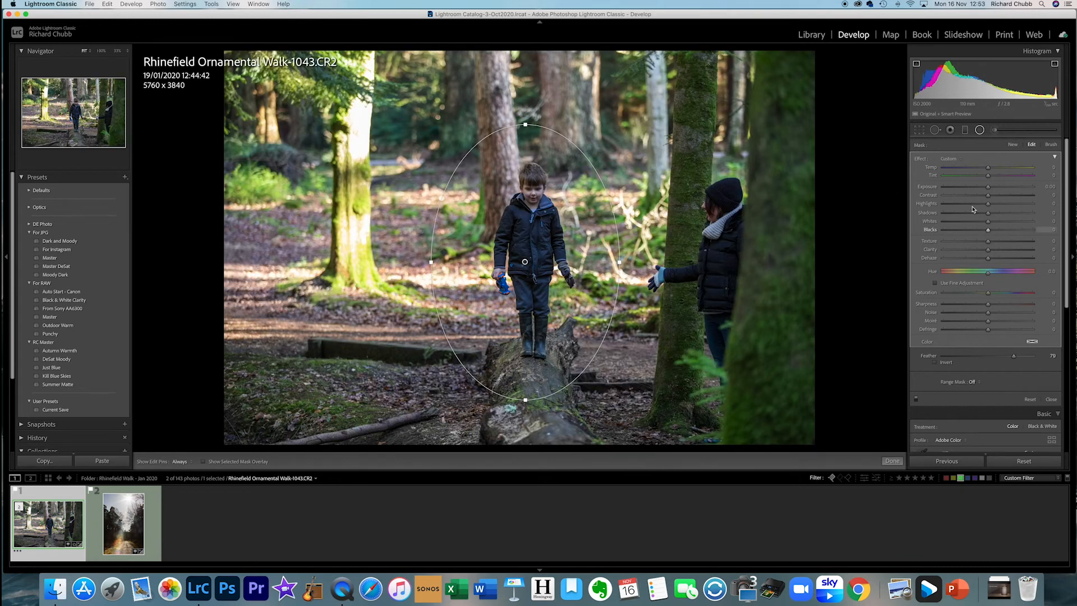
Try the radial filter at Exposure -1.10 to darken around the boy, delete the filter and reselect the woodland photo.
left_click_drag(989, 190, 975, 190)
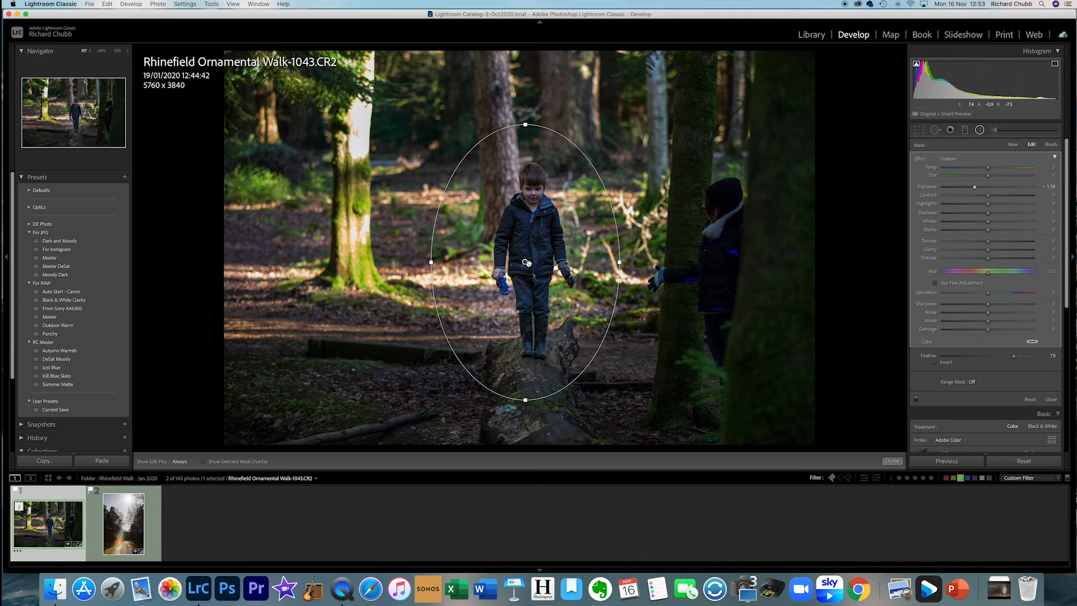
key("Delete")
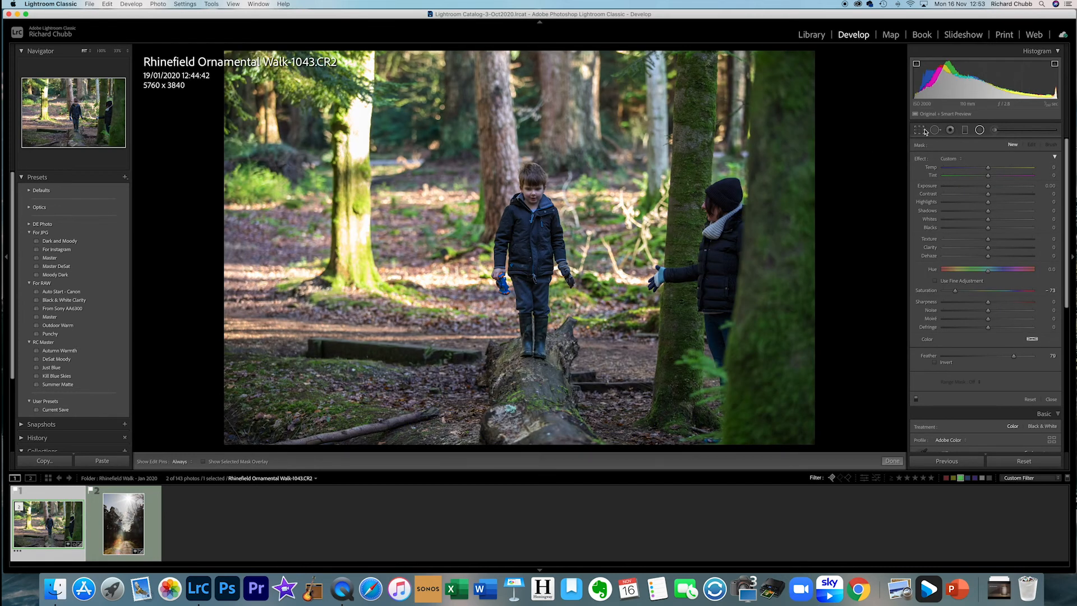
key("super+d")
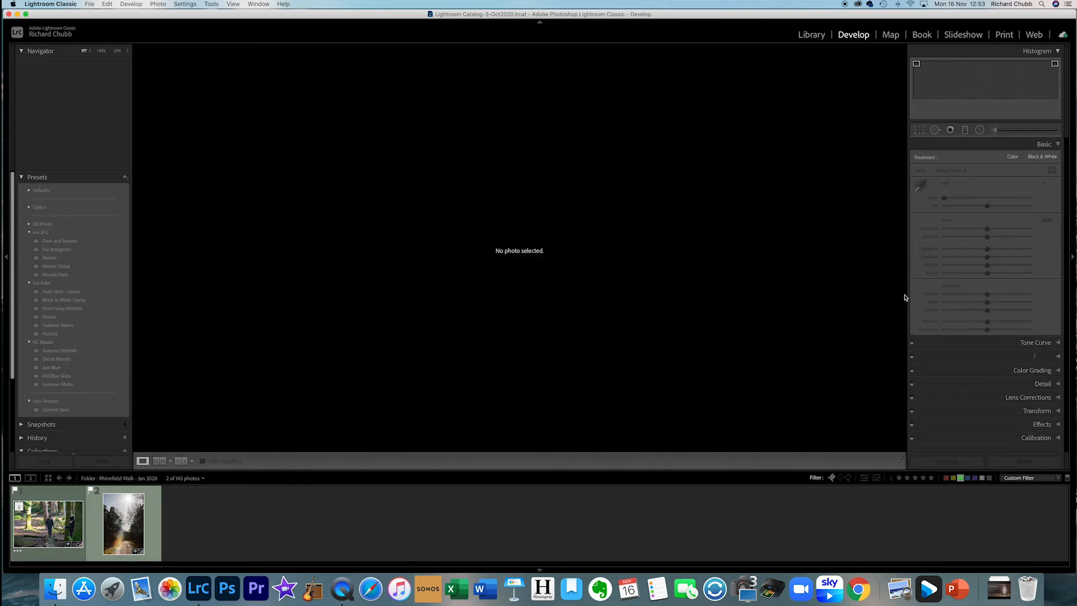
left_click(48, 516)
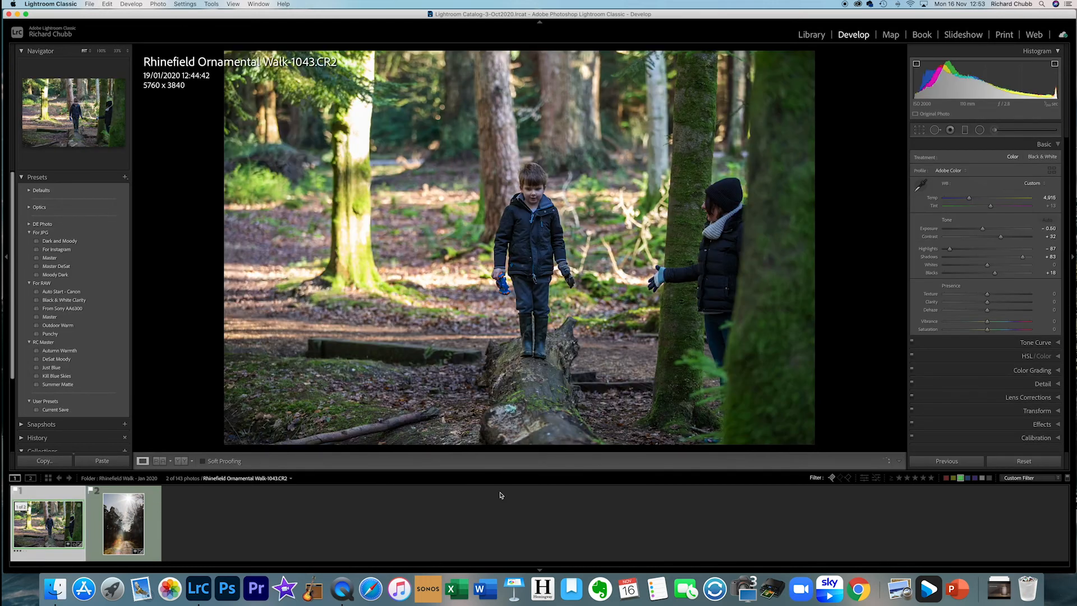
Compare the woodland photo's before and after versions several times, ending on the edited version.
key("backslash")
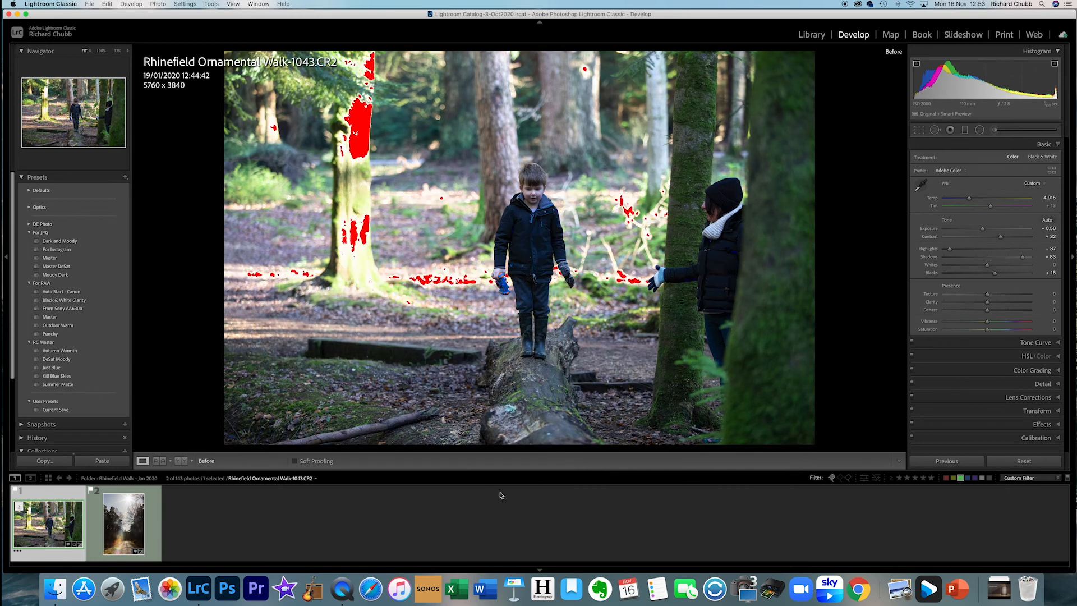
key("backslash")
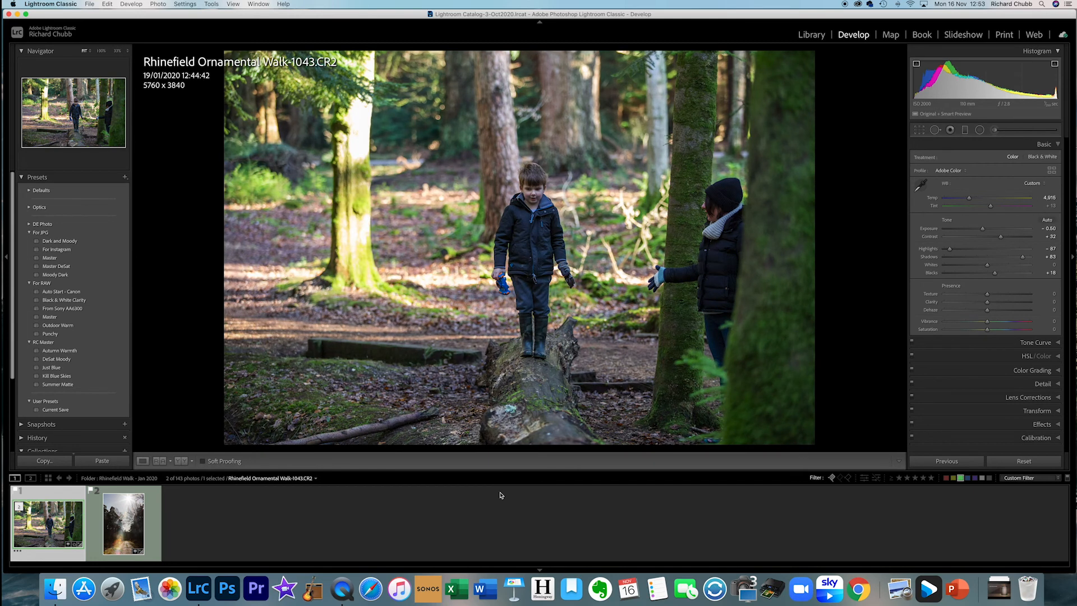
key("backslash")
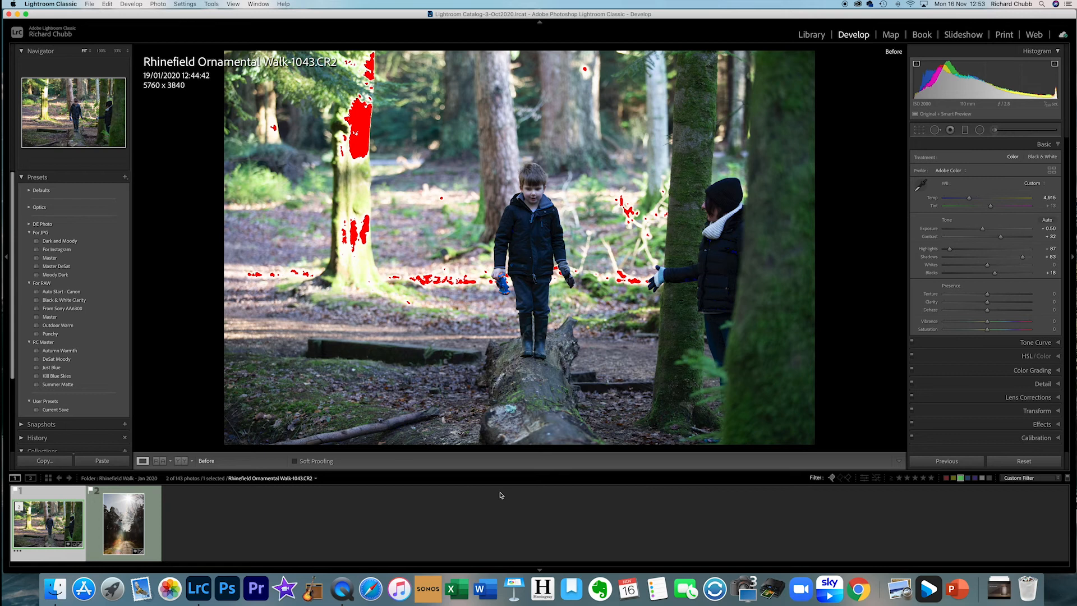
key("backslash")
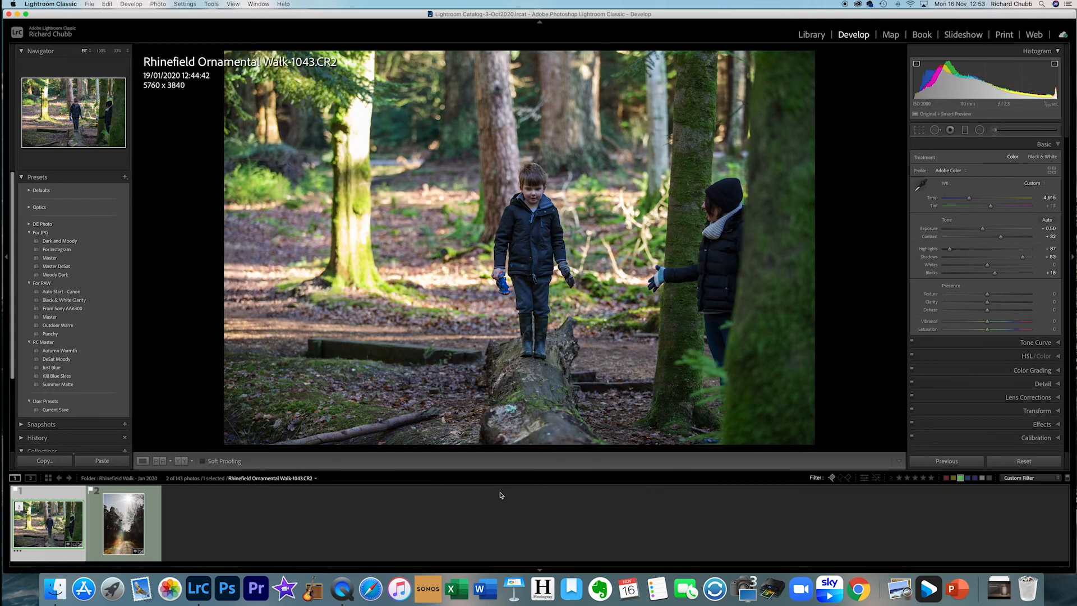
key("backslash")
key("backslash")
key("backslash")
key("backslash")
Open the portrait-format photo of the sunlit path for review.
left_click(117, 526)
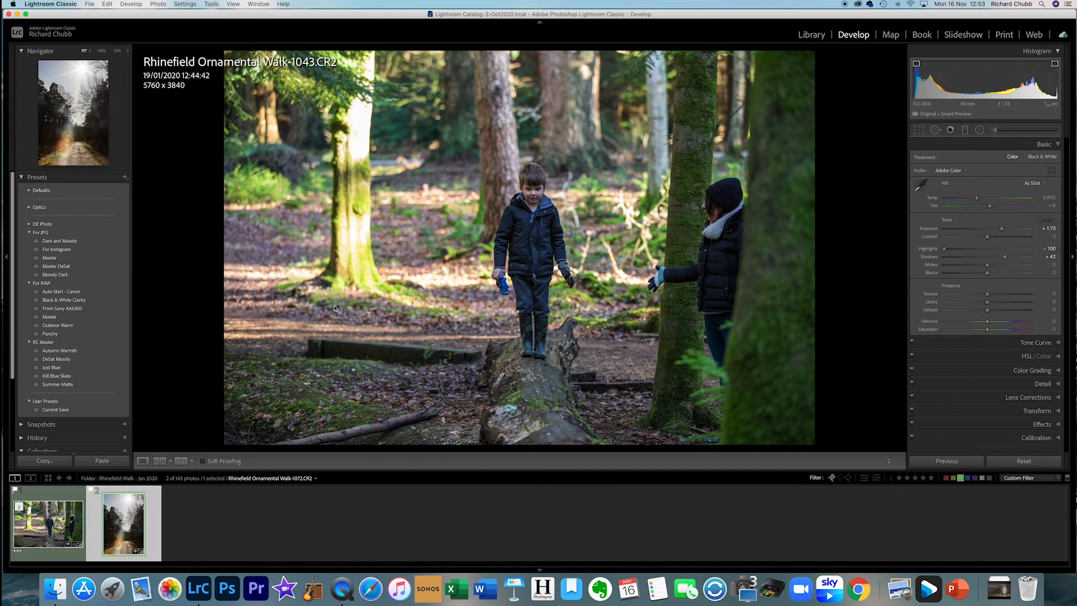